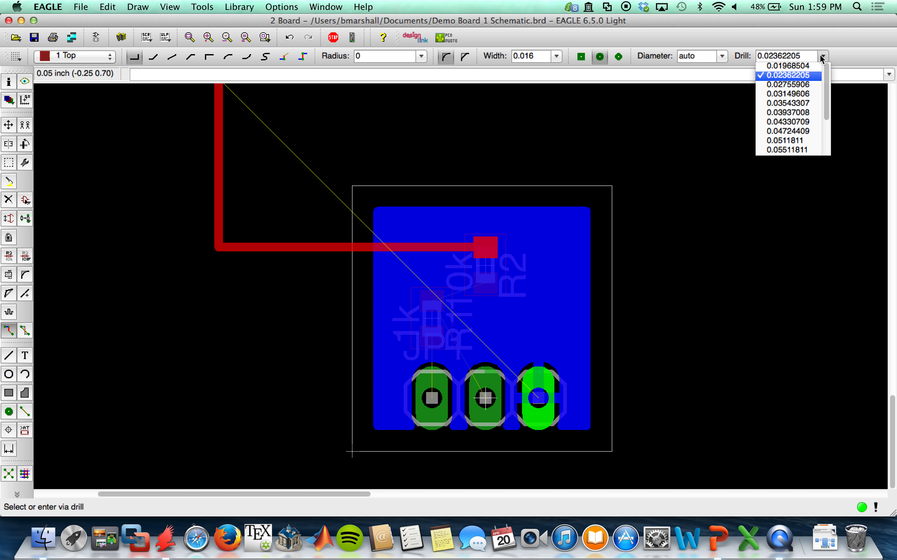
Step: Set the via drill size for the current route to 0.016
{"action": "left_click", "coordinate": [822, 58]}
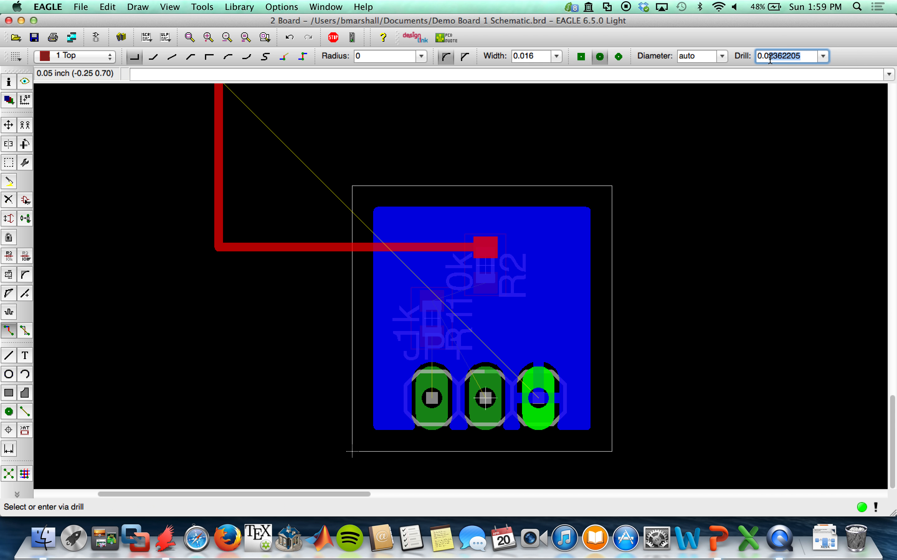
{"action": "type", "text": "16"}
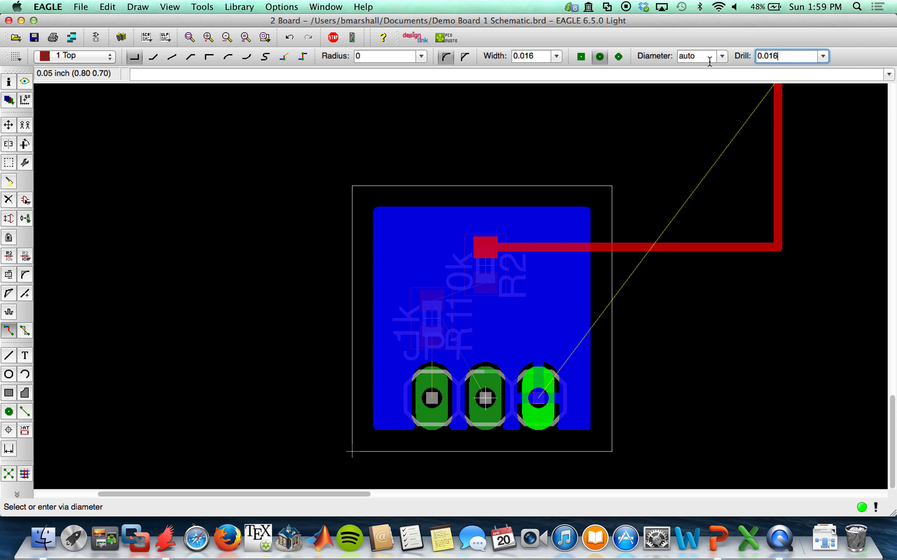
{"action": "key", "text": "Return"}
Step: Display the board grid as lines and set the grid size to 0.025 inch
{"action": "left_click", "coordinate": [16, 56]}
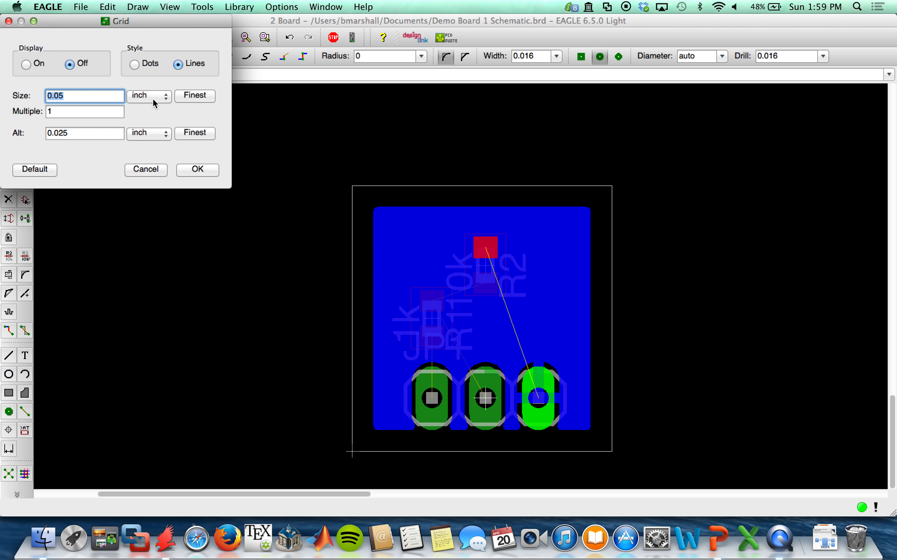
{"action": "left_click", "coordinate": [26, 64]}
{"action": "left_click", "coordinate": [190, 169]}
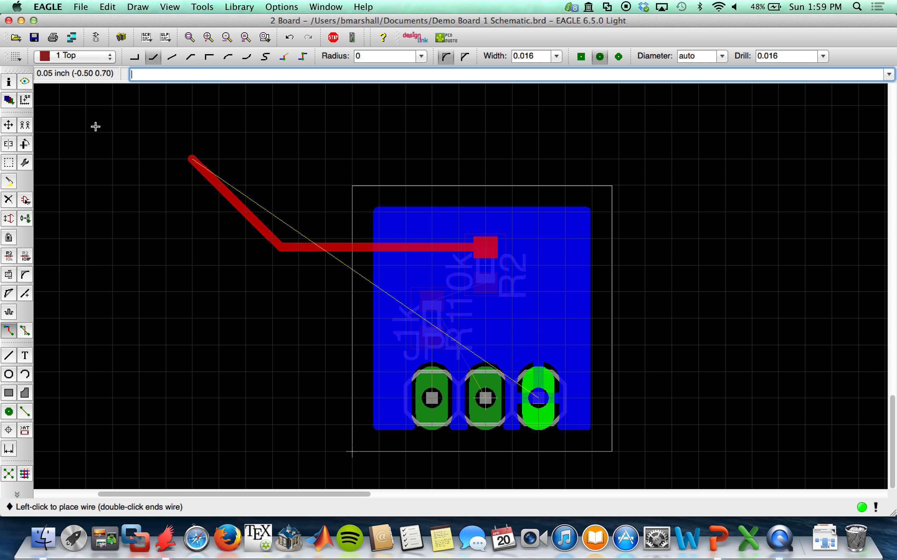
{"action": "left_click", "coordinate": [21, 61]}
{"action": "type", "text": "0.025"}
{"action": "left_click", "coordinate": [190, 170]}
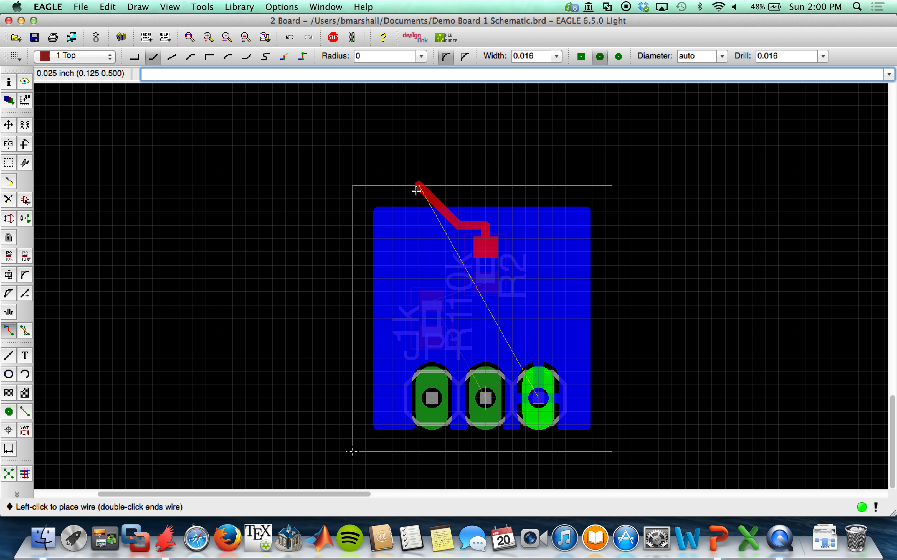
Step: Route R2's upper pad to a via just above it, ending on the Bottom layer, and recalculate the ratsnest
{"action": "left_click", "coordinate": [98, 56]}
{"action": "left_click", "coordinate": [99, 69]}
{"action": "double_click", "coordinate": [519, 224]}
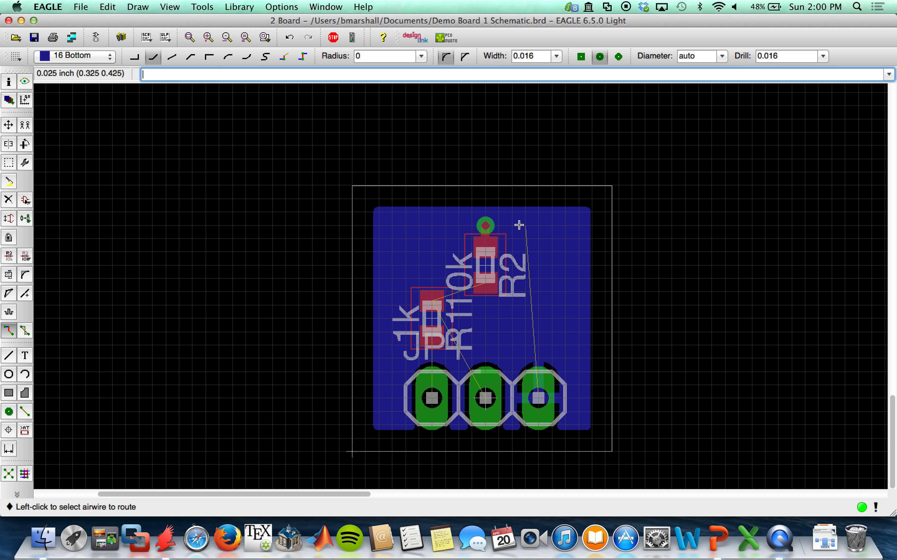
{"action": "left_click", "coordinate": [9, 474]}
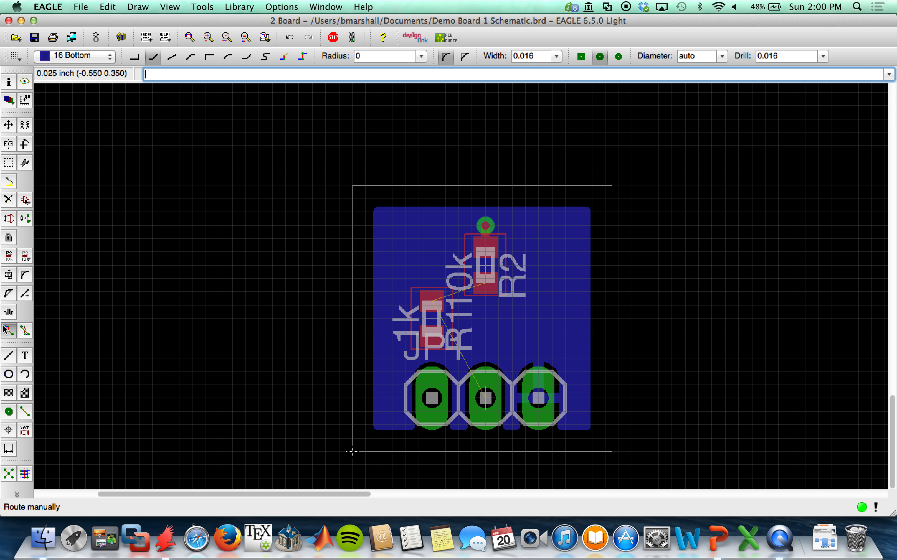
Step: On the Top layer, route the header's first pin to R1's lower pad and R1's upper pad to R2's lower pad
{"action": "left_click", "coordinate": [74, 56]}
{"action": "left_click", "coordinate": [70, 47]}
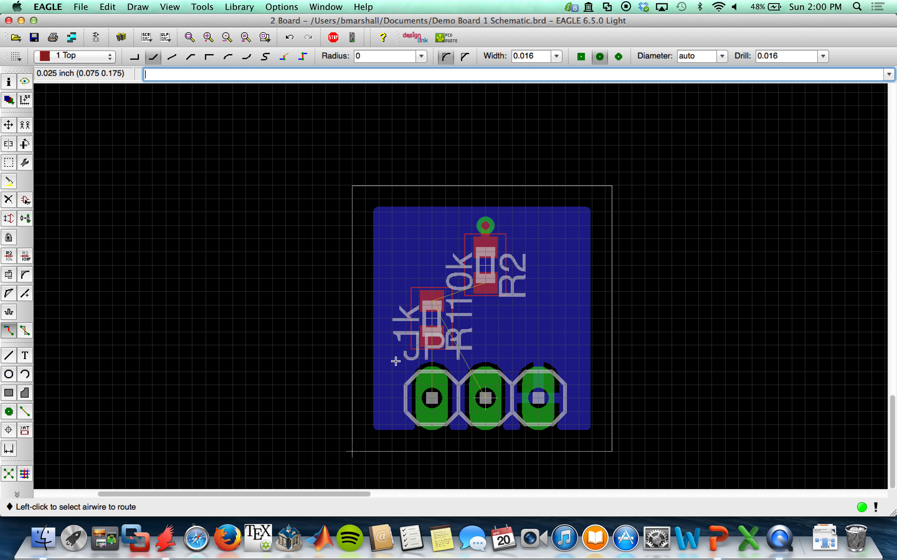
{"action": "left_click", "coordinate": [433, 406]}
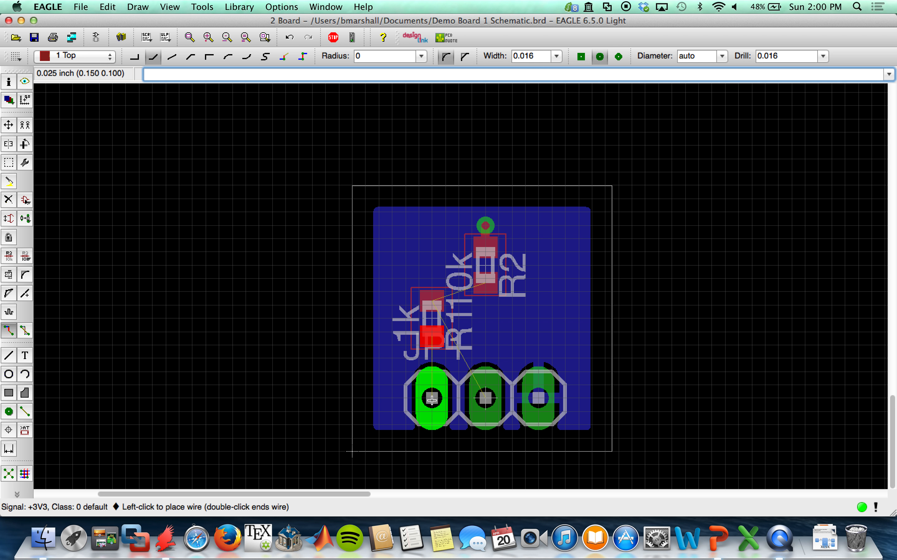
{"action": "left_click", "coordinate": [434, 340]}
{"action": "left_click", "coordinate": [440, 302]}
{"action": "left_click", "coordinate": [440, 302]}
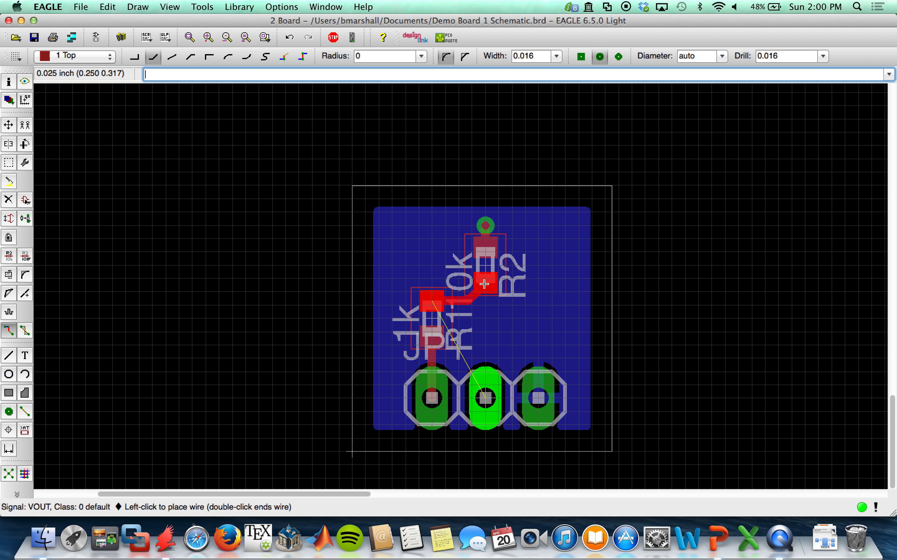
{"action": "left_click", "coordinate": [484, 284]}
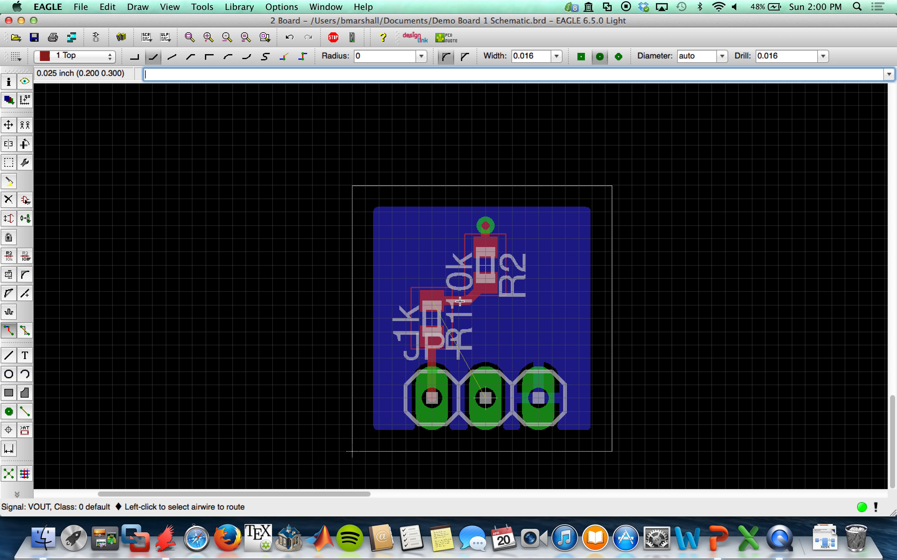
Step: Route the VOUT airwire from the R1–R2 trace down to the header's middle pin and recalculate the ratsnest
{"action": "left_click", "coordinate": [469, 351]}
{"action": "left_click", "coordinate": [485, 399]}
{"action": "left_click", "coordinate": [8, 473]}
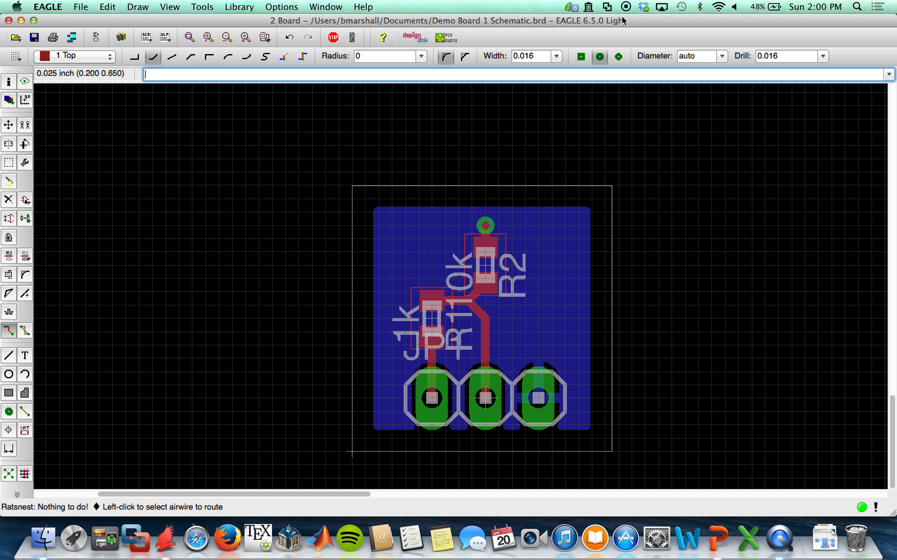
Step: Smash R1, then move its value label above the resistor and its name label to the resistor's left side
{"action": "right_click", "coordinate": [436, 323]}
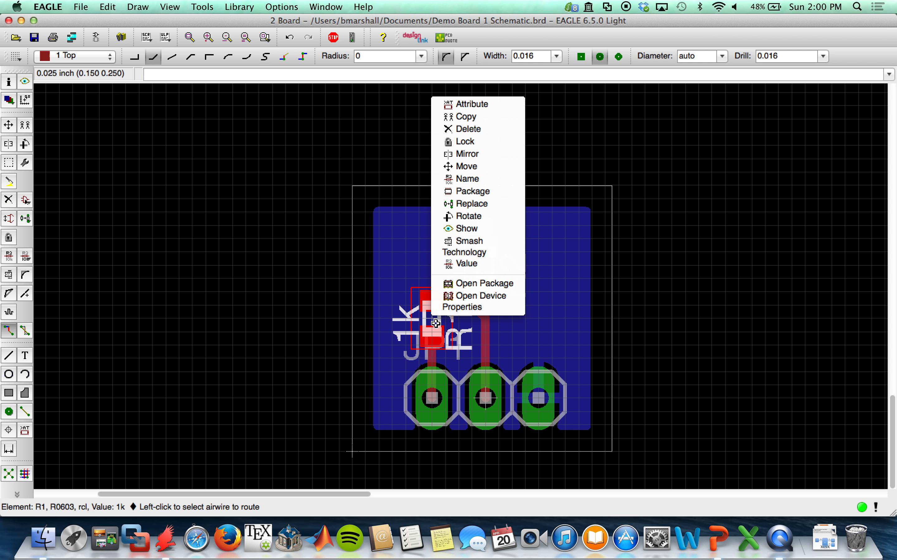
{"action": "left_click", "coordinate": [477, 242]}
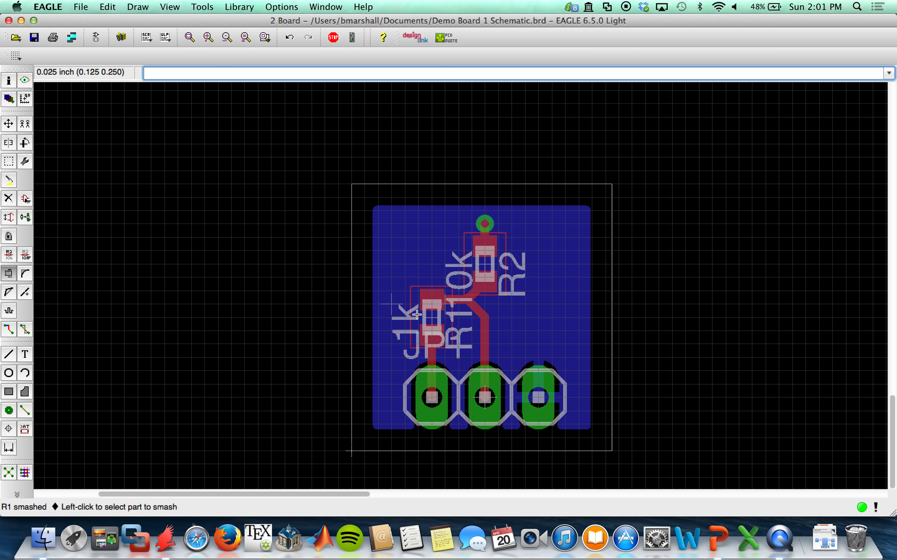
{"action": "left_click", "coordinate": [9, 124]}
{"action": "left_click", "coordinate": [391, 304]}
{"action": "left_click", "coordinate": [392, 239]}
{"action": "left_click", "coordinate": [445, 304]}
{"action": "left_click", "coordinate": [381, 296]}
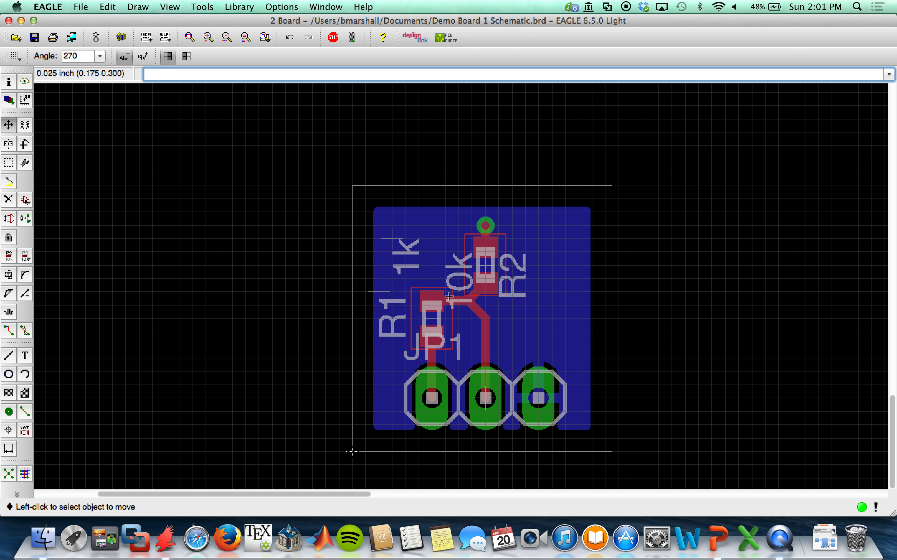
Step: Delete R1's value label from the board and briefly check the schematic for the resistor value
{"action": "right_click", "coordinate": [392, 240]}
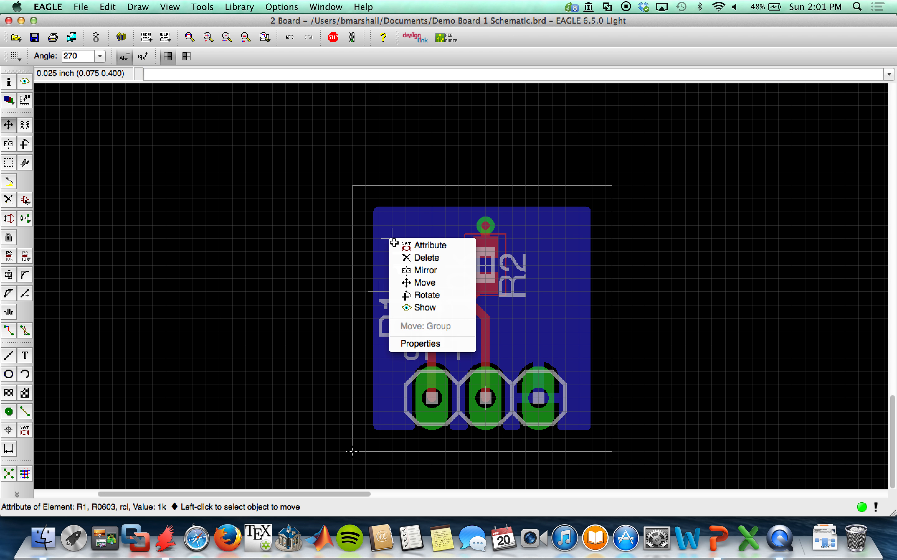
{"action": "left_click", "coordinate": [422, 258]}
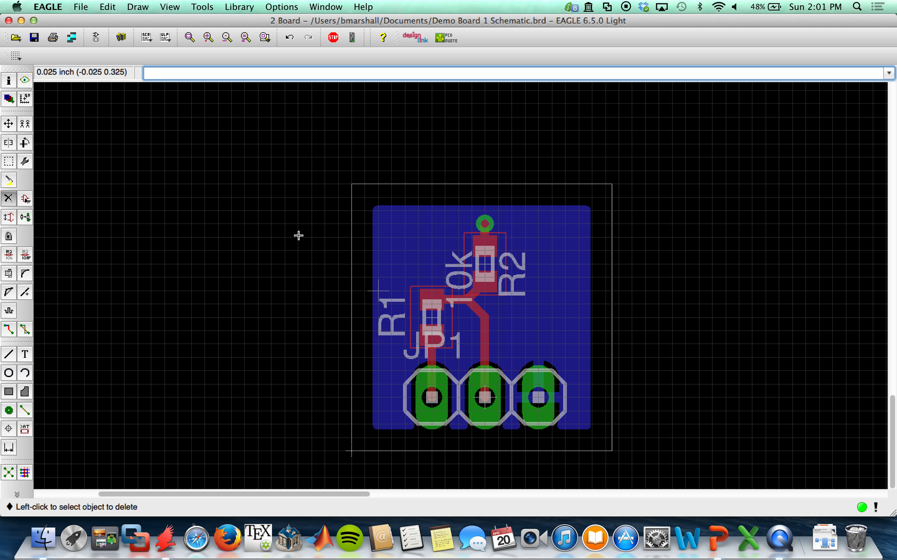
{"action": "left_click", "coordinate": [96, 37]}
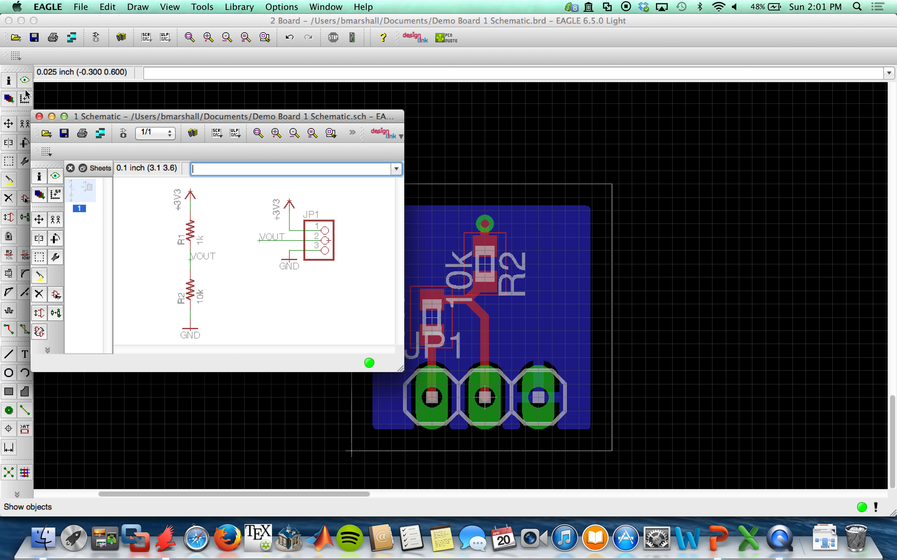
{"action": "left_click", "coordinate": [53, 118]}
Step: Smash R2 and delete its value label from the board
{"action": "right_click", "coordinate": [476, 241]}
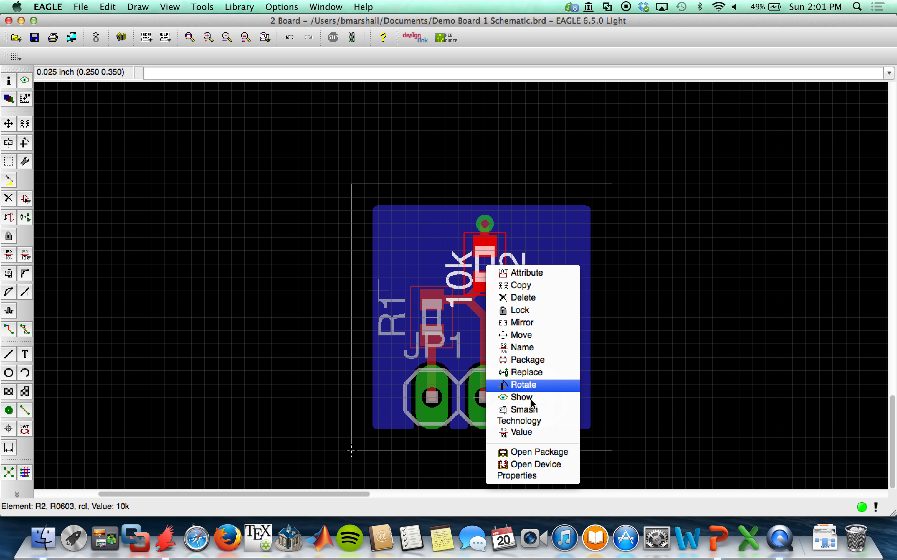
{"action": "left_click", "coordinate": [525, 409]}
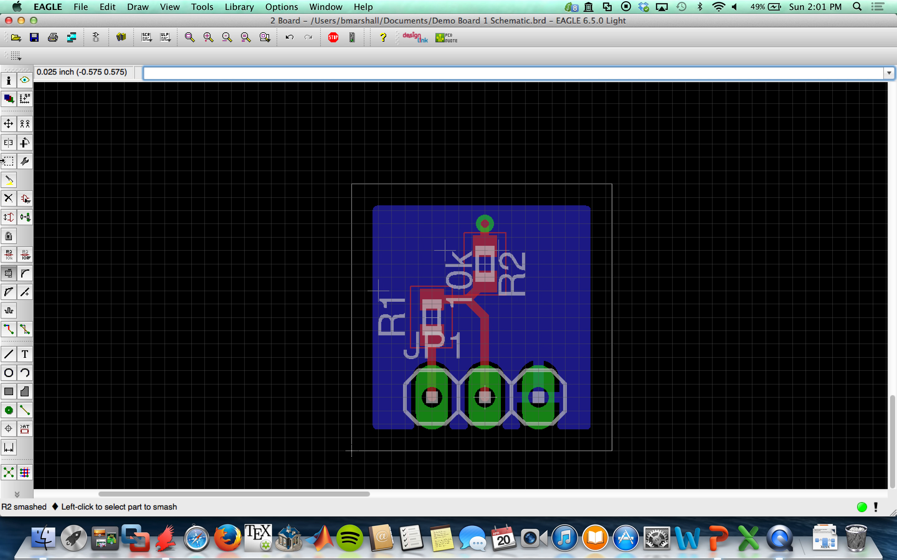
{"action": "left_click", "coordinate": [9, 198]}
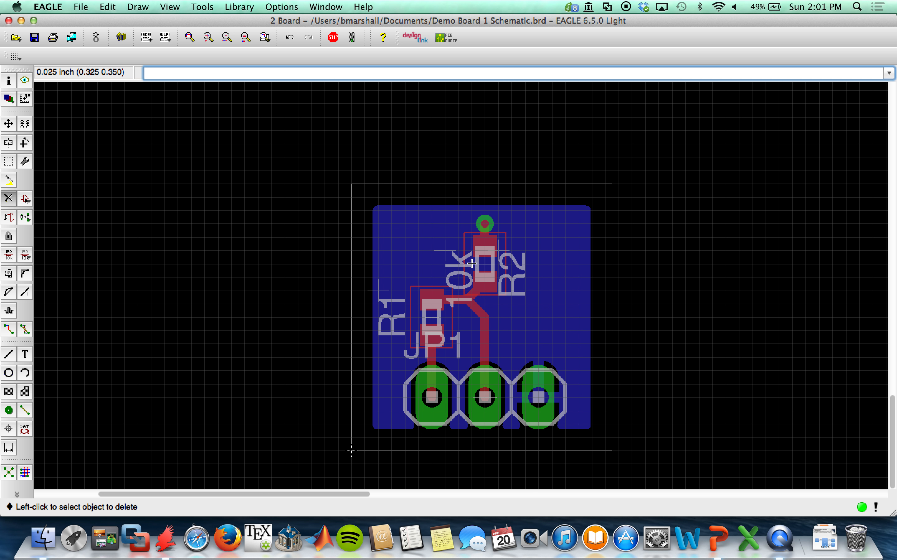
{"action": "left_click", "coordinate": [446, 251]}
Step: Move R2's name label to the left side of the resistor
{"action": "left_click", "coordinate": [8, 124]}
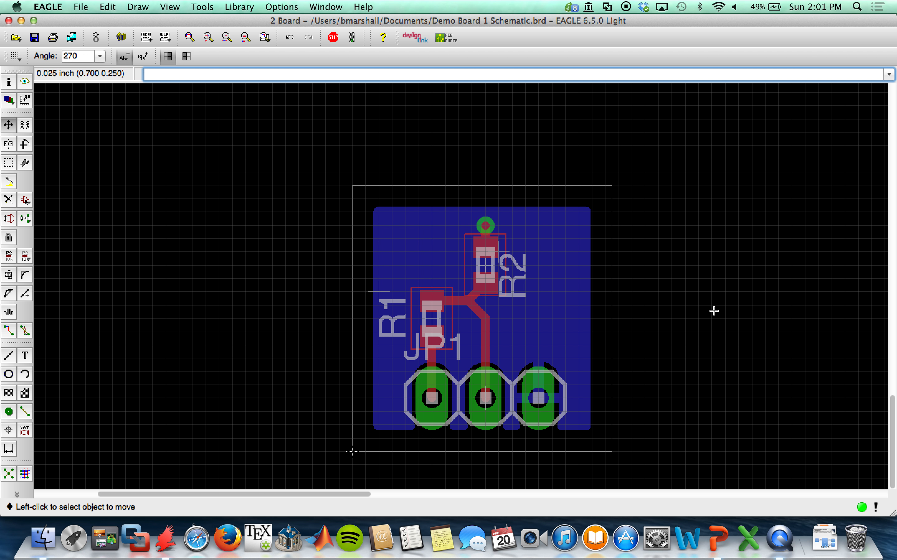
{"action": "left_click", "coordinate": [513, 259]}
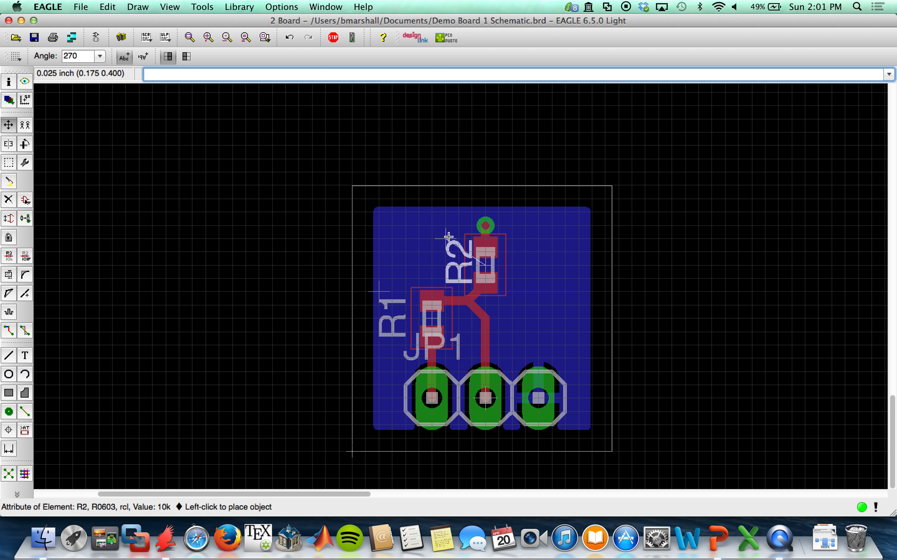
{"action": "left_click", "coordinate": [432, 244]}
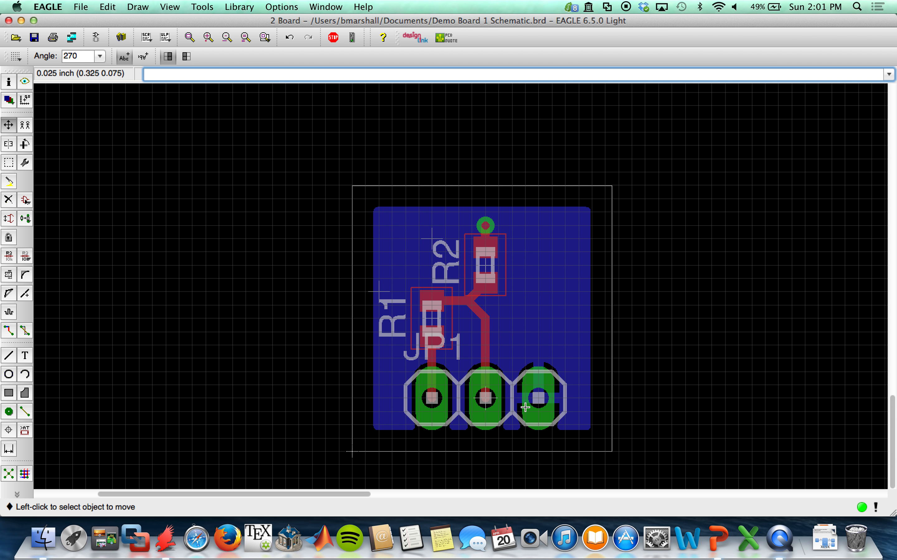
Step: Smash header JP1 and delete its name label from the board
{"action": "right_click", "coordinate": [487, 401]}
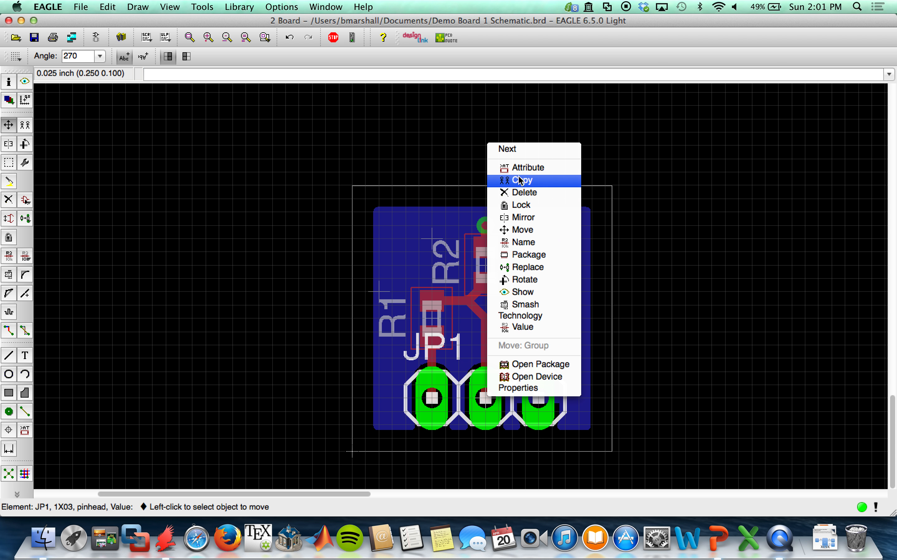
{"action": "left_click", "coordinate": [528, 218]}
{"action": "right_click", "coordinate": [527, 310]}
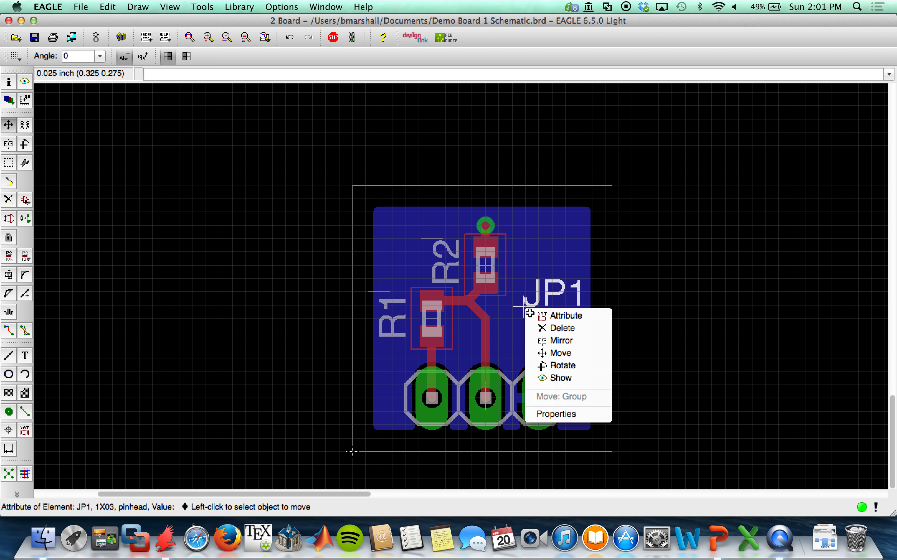
{"action": "left_click", "coordinate": [546, 328]}
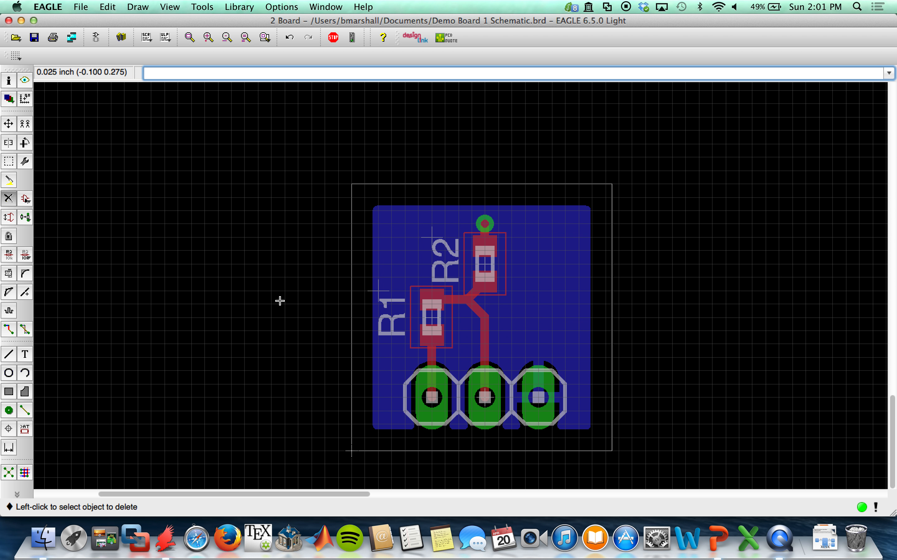
Step: Create the board text "Demo 1" on the 25 tNames layer, rotated to 90 degrees
{"action": "left_click", "coordinate": [25, 355]}
{"action": "type", "text": "Demo 1"}
{"action": "key", "text": "Return"}
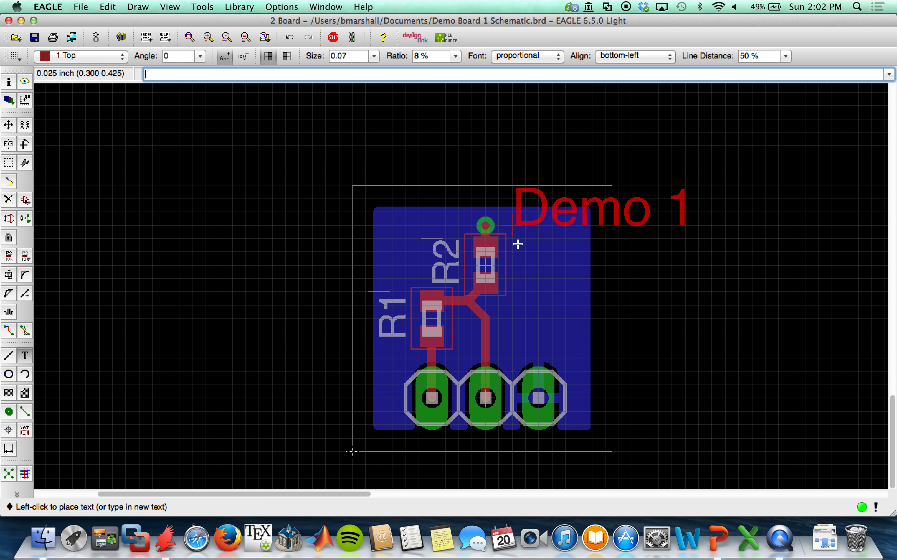
{"action": "left_click", "coordinate": [123, 58]}
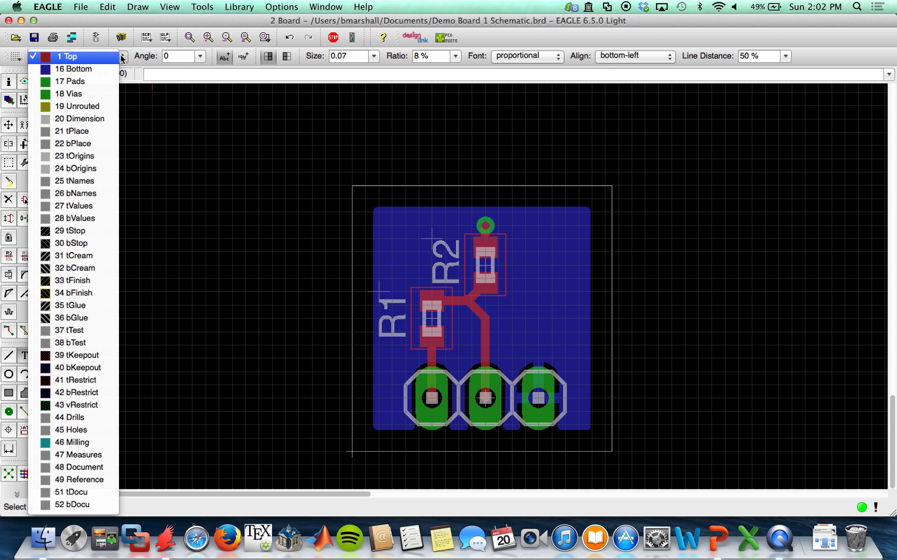
{"action": "left_click", "coordinate": [93, 183]}
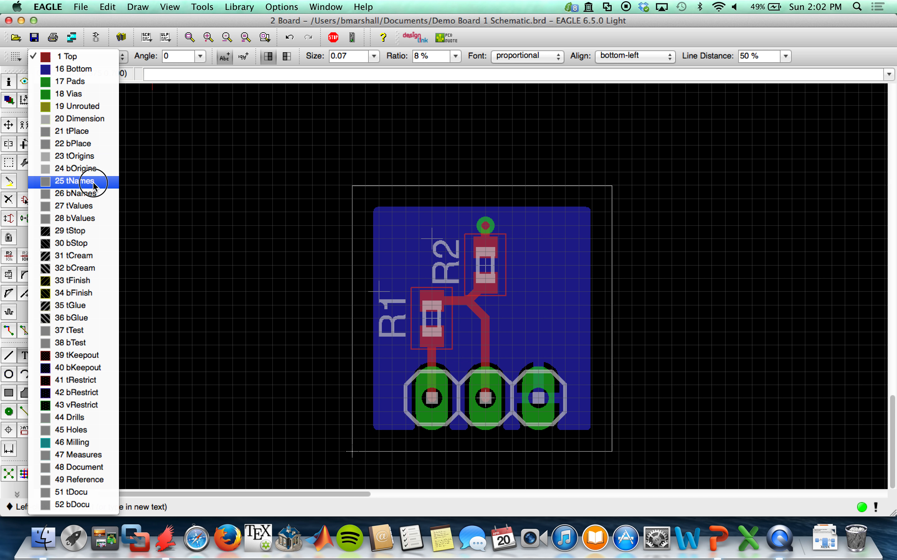
{"action": "right_click", "coordinate": [546, 306]}
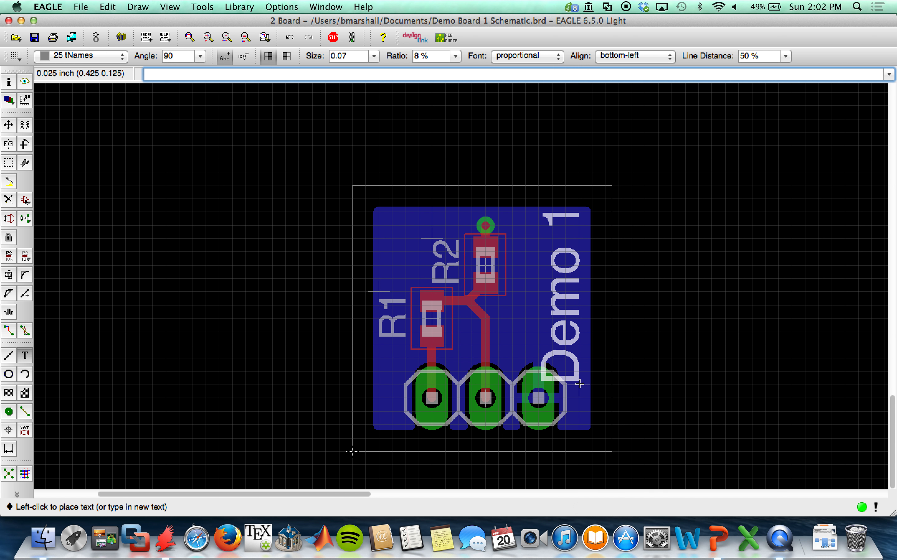
Step: Set the text size to 0.04 and place "Demo 1" vertically along the board's right edge above the header
{"action": "left_click", "coordinate": [356, 55]}
{"action": "key", "text": "BackSpace"}
{"action": "type", "text": "4"}
{"action": "key", "text": "Return"}
{"action": "left_click", "coordinate": [581, 318]}
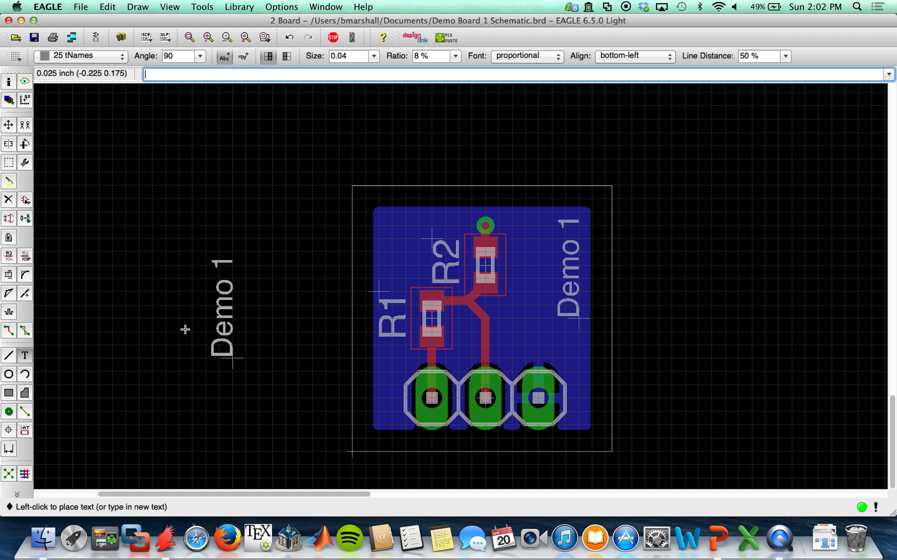
{"action": "left_click", "coordinate": [8, 125]}
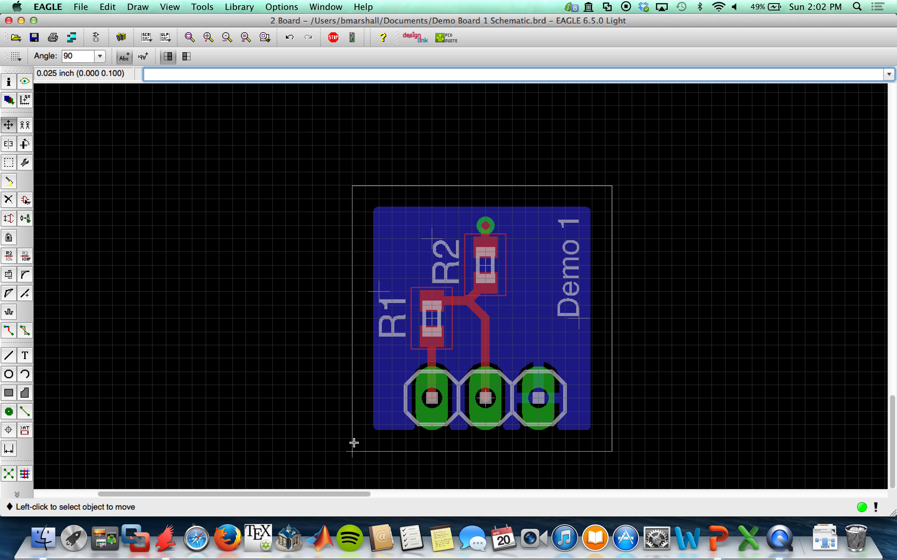
Step: Run the electrical rule check and locate the JP1 warning in the schematic
{"action": "left_click", "coordinate": [18, 493]}
{"action": "left_click", "coordinate": [61, 479]}
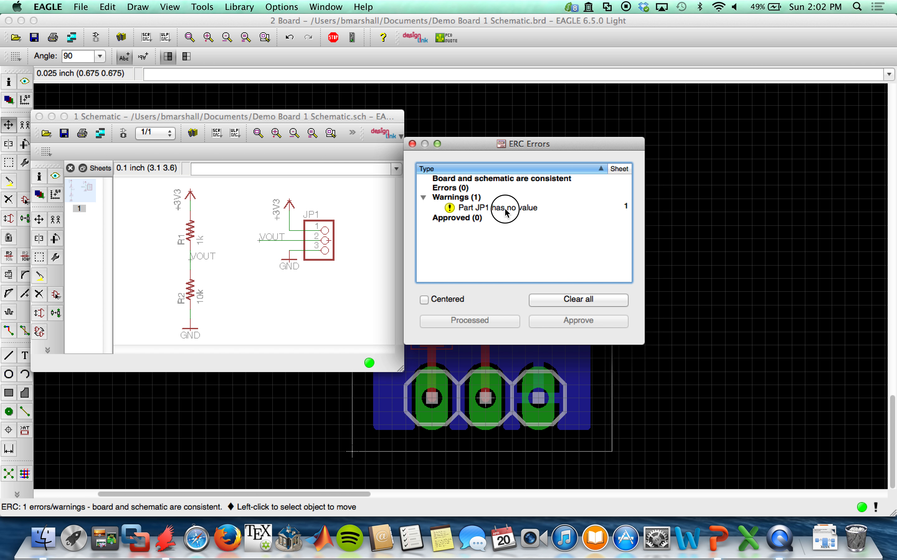
{"action": "left_click", "coordinate": [505, 211]}
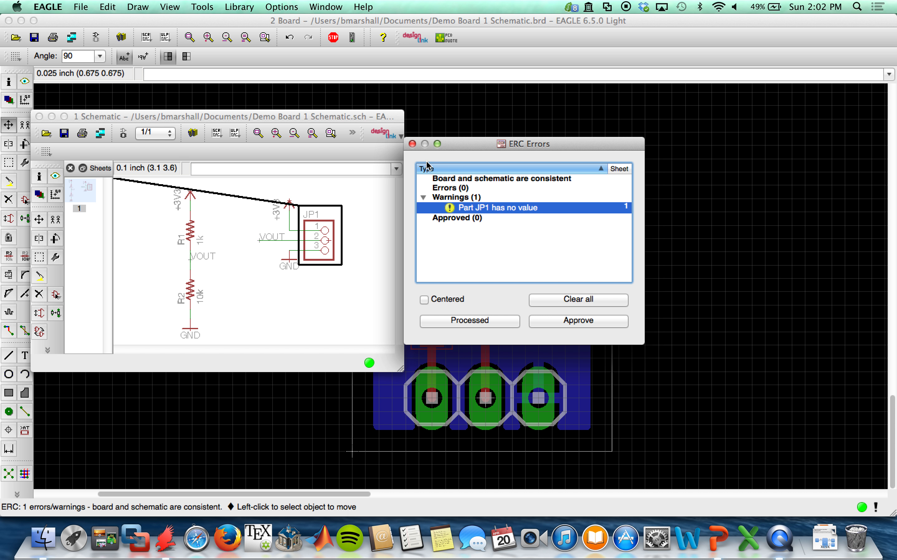
Step: Close the ERC results and review the distance, sizes, restring and supply settings of the board's design rules
{"action": "left_click", "coordinate": [412, 144]}
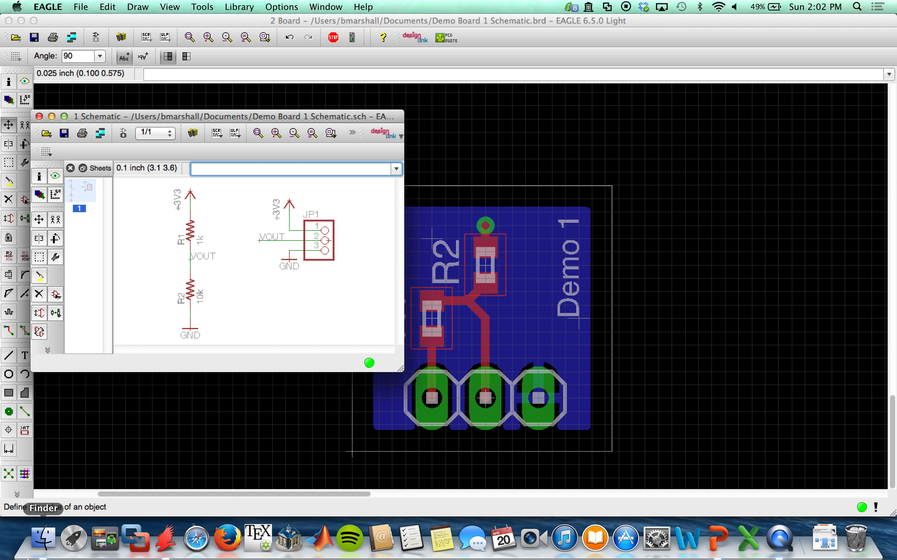
{"action": "left_click", "coordinate": [221, 218]}
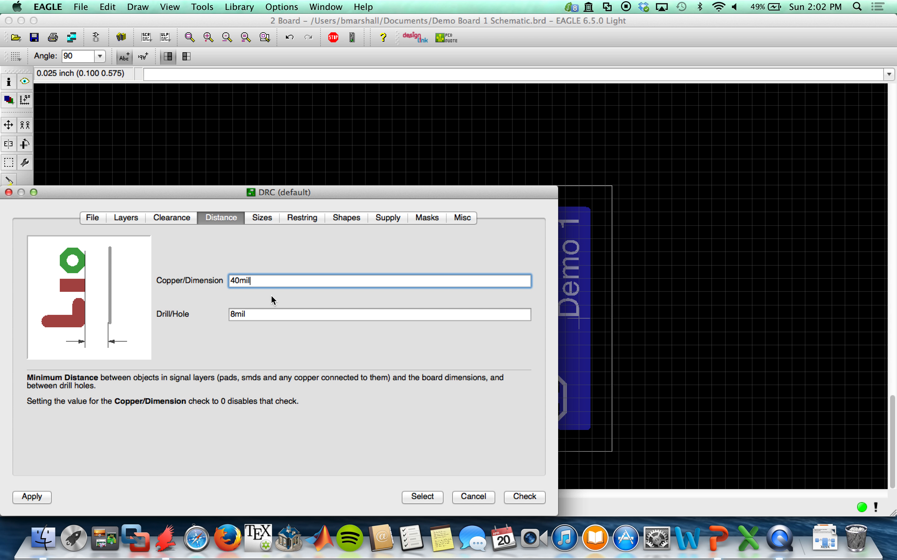
{"action": "left_click", "coordinate": [263, 218]}
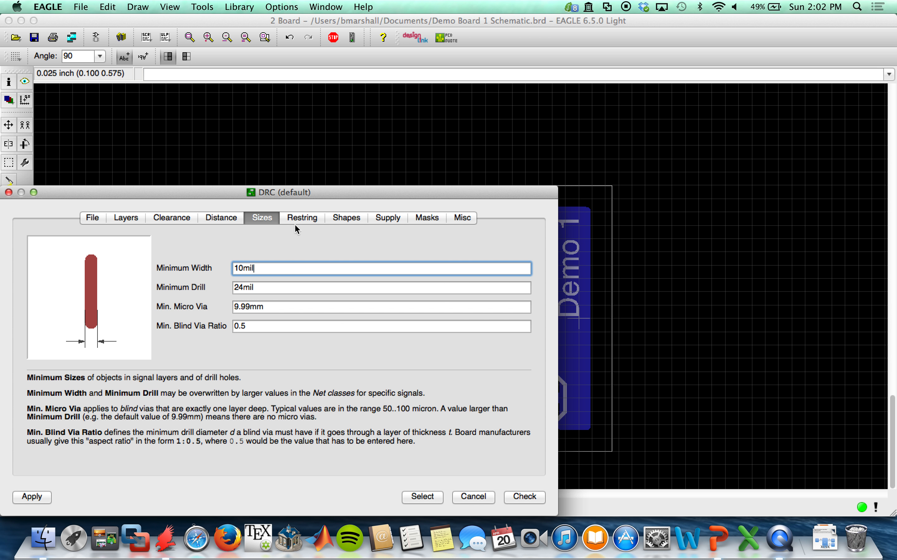
{"action": "left_click", "coordinate": [308, 218]}
{"action": "left_click", "coordinate": [267, 222]}
{"action": "left_click", "coordinate": [385, 218]}
{"action": "left_click", "coordinate": [103, 225]}
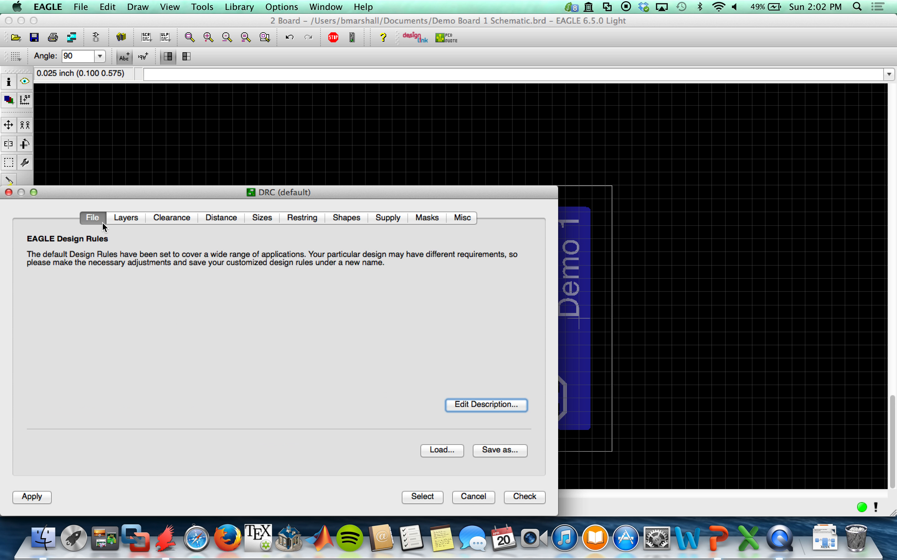
Step: Review the design rules for layers, clearance, shapes, masks and supply, and leave the DRC setup without running the check
{"action": "left_click", "coordinate": [125, 219]}
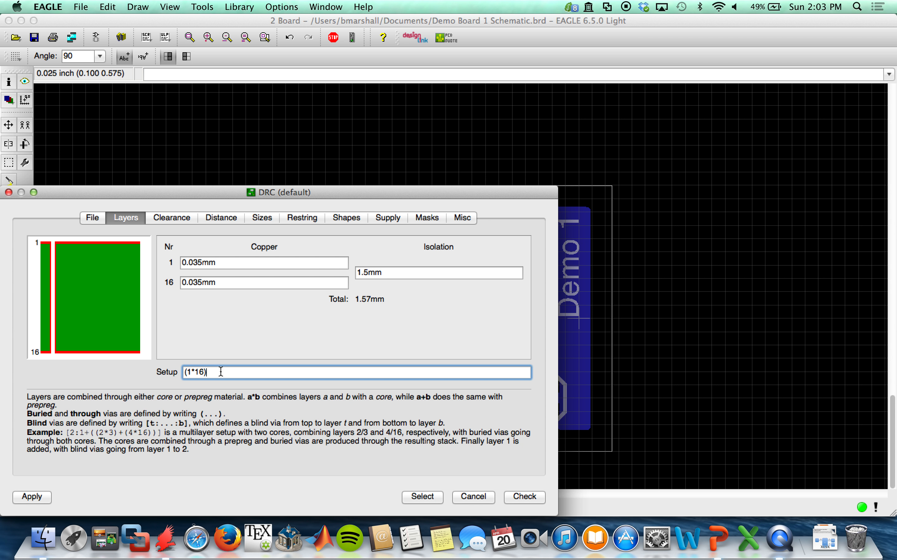
{"action": "left_click", "coordinate": [186, 218]}
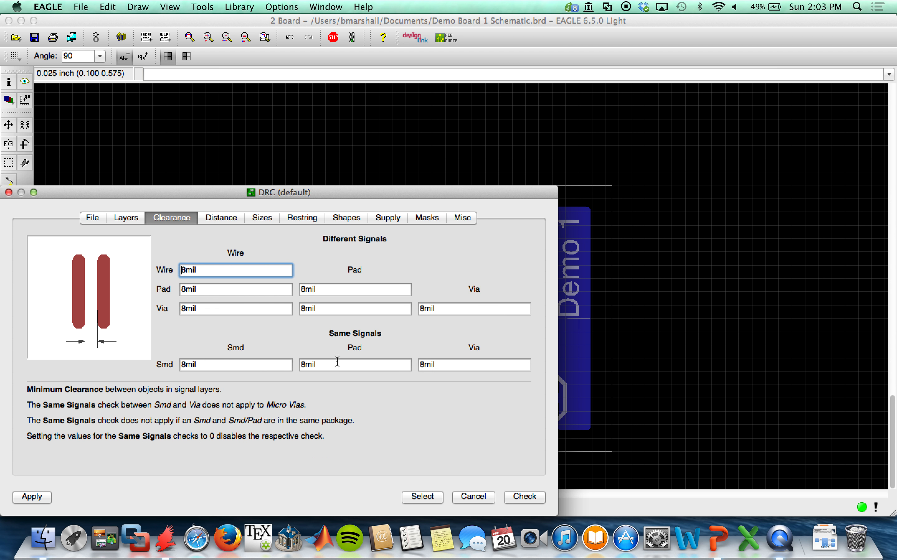
{"action": "left_click", "coordinate": [346, 218]}
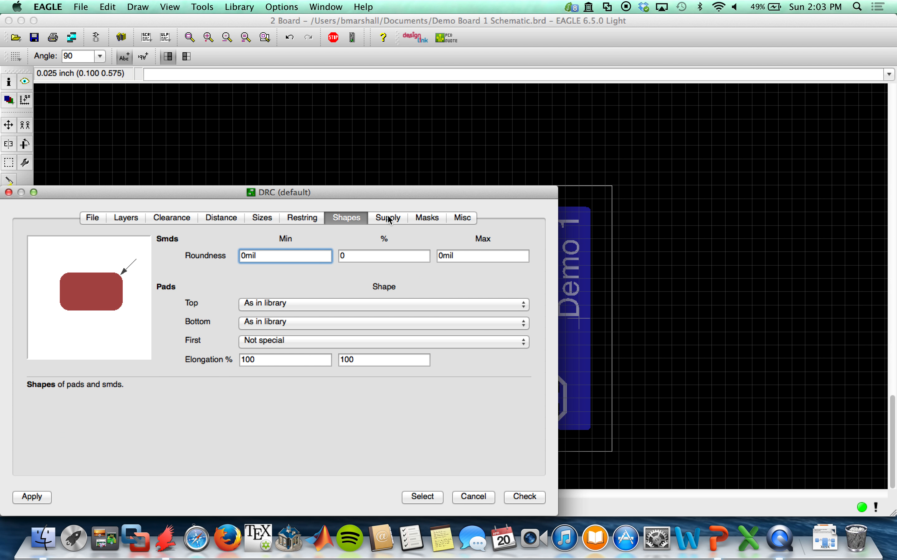
{"action": "left_click", "coordinate": [99, 222]}
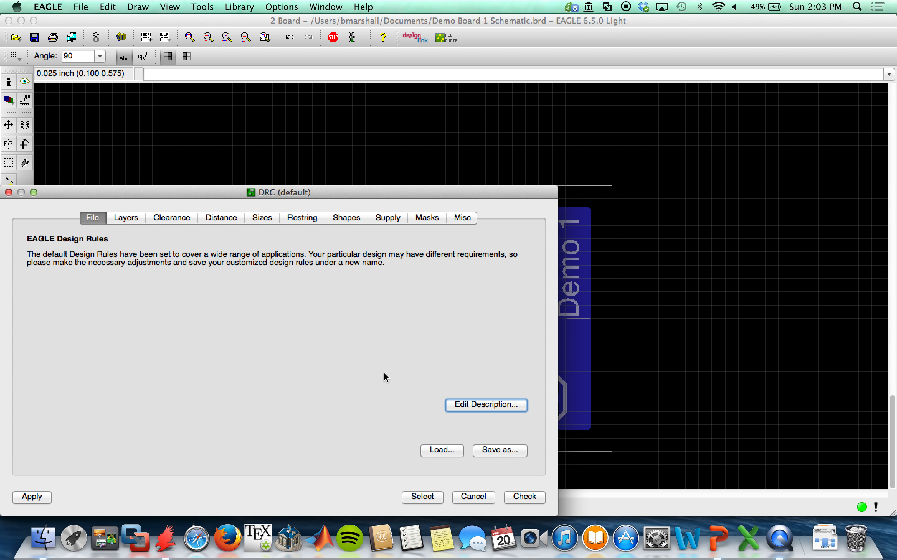
{"action": "left_click", "coordinate": [426, 218]}
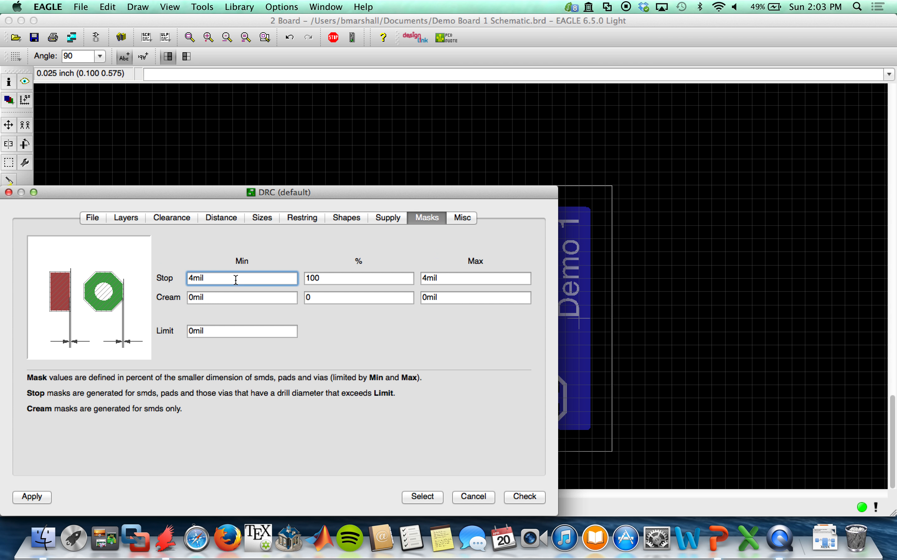
{"action": "left_click", "coordinate": [403, 220]}
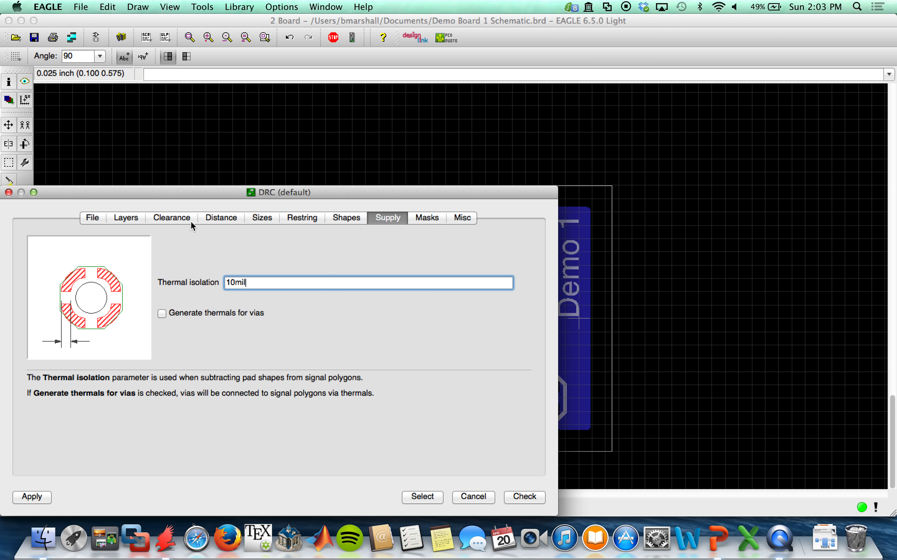
{"action": "left_click", "coordinate": [96, 218]}
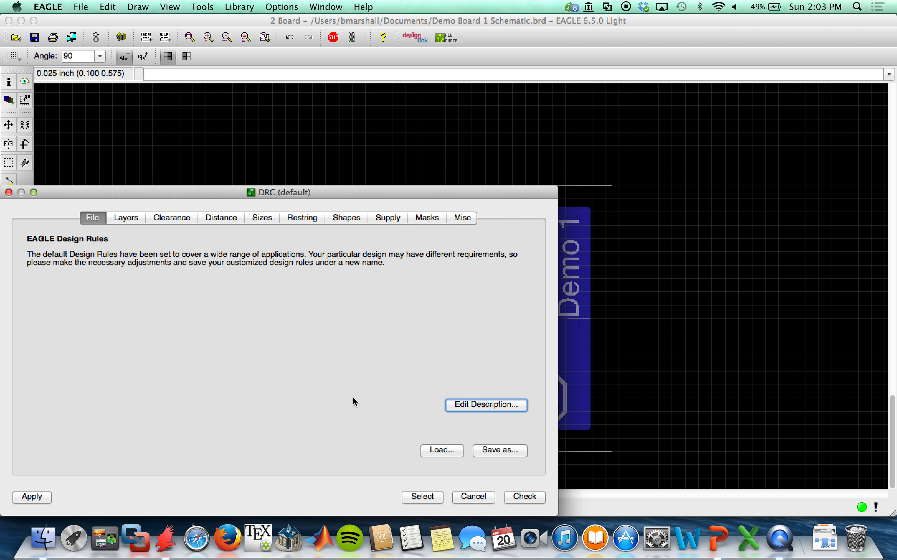
{"action": "left_click", "coordinate": [474, 497]}
Step: Inspect the element properties of pin header JP1 on the board and close them without changes
{"action": "right_click", "coordinate": [538, 404]}
{"action": "right_click", "coordinate": [538, 401]}
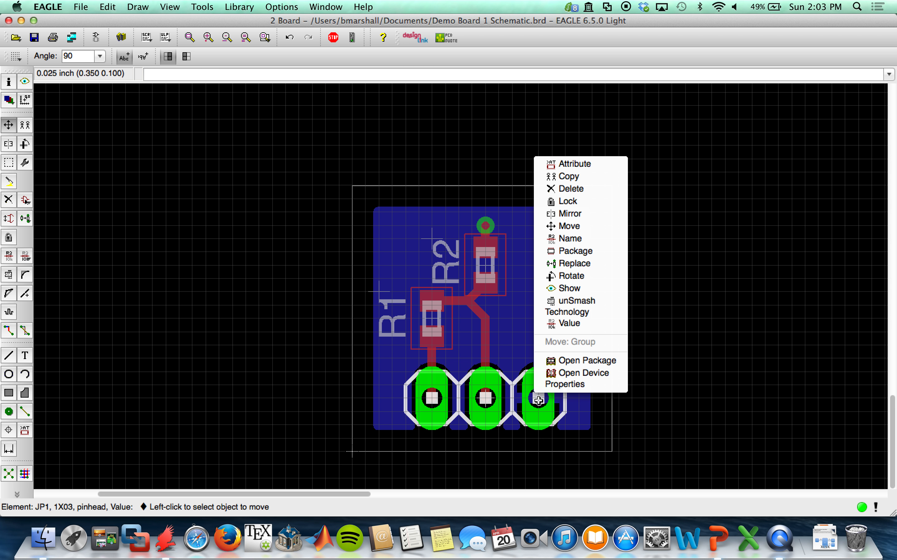
{"action": "left_click", "coordinate": [564, 385]}
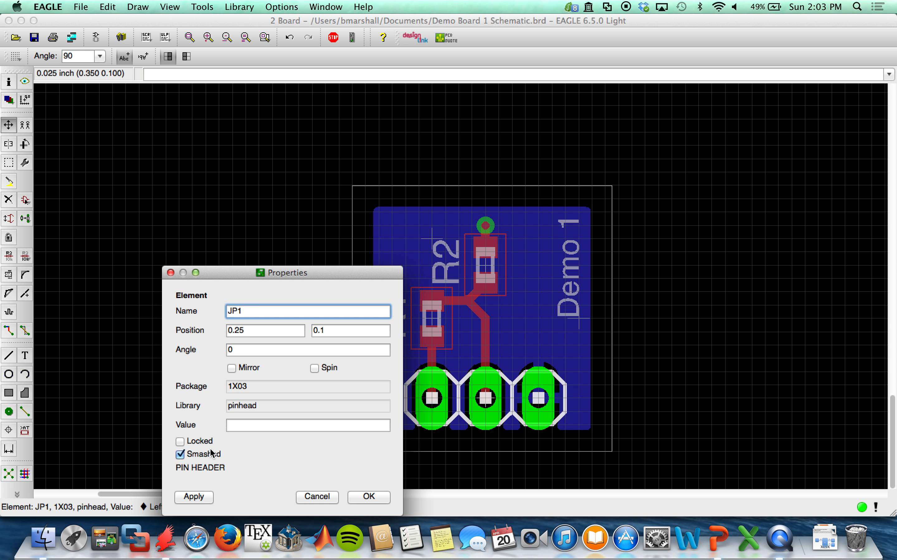
{"action": "left_click", "coordinate": [323, 498]}
{"action": "right_click", "coordinate": [485, 226]}
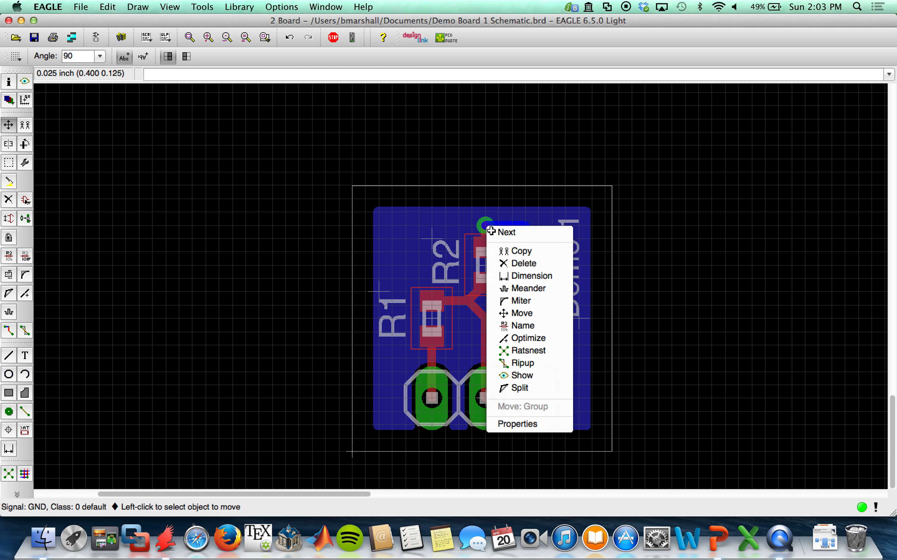
{"action": "left_click", "coordinate": [432, 332]}
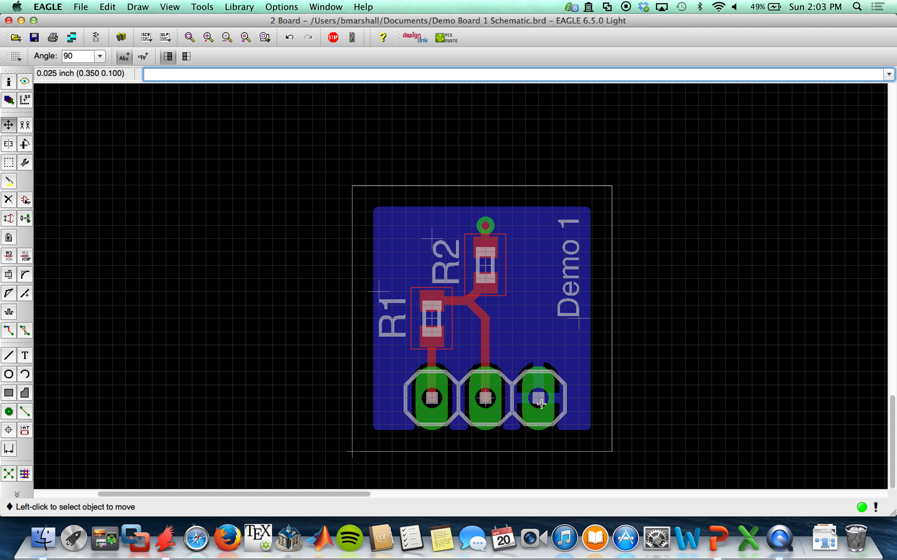
{"action": "right_click", "coordinate": [491, 403]}
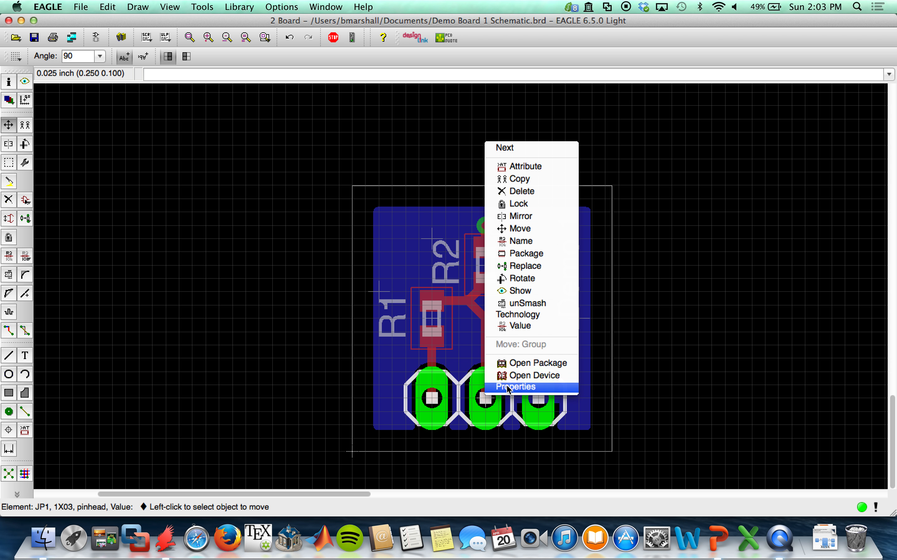
{"action": "left_click", "coordinate": [509, 387]}
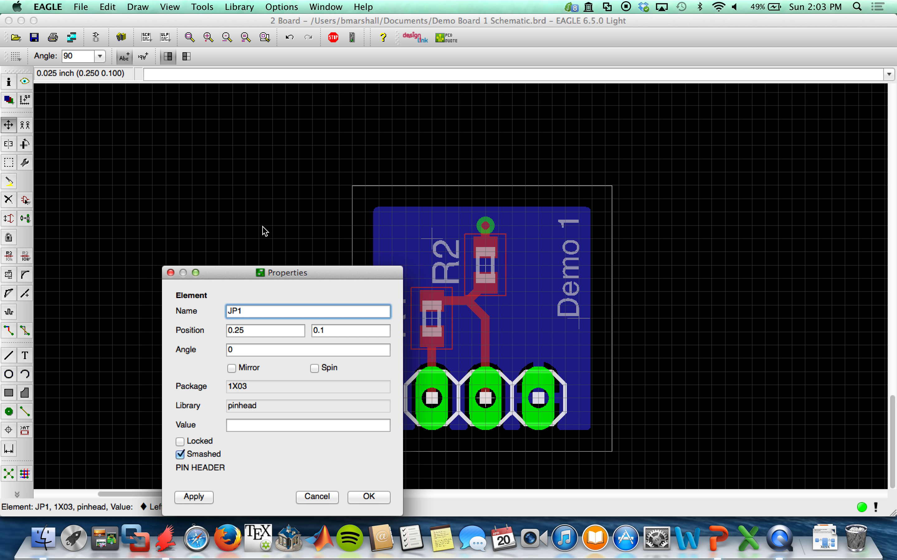
{"action": "left_click_drag", "start_coordinate": [283, 273], "coordinate": [249, 156]}
{"action": "left_click", "coordinate": [283, 380]}
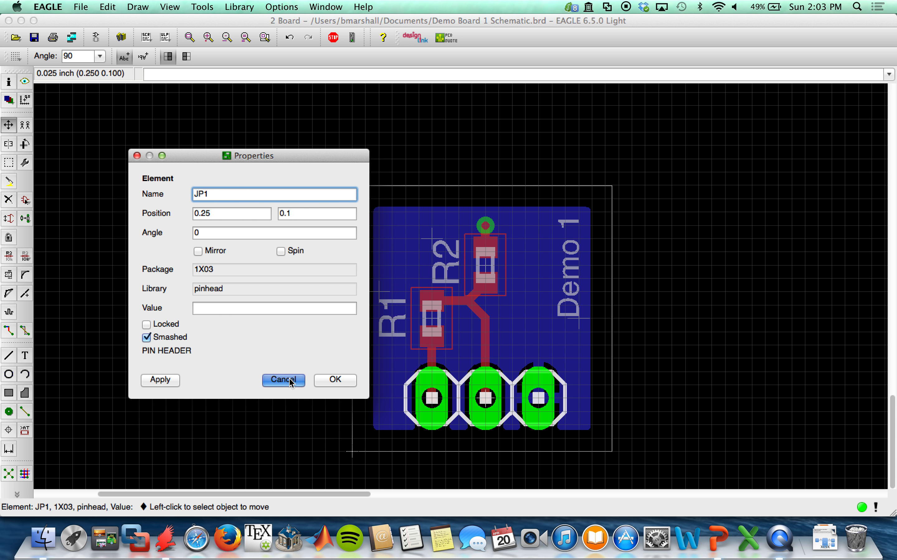
Step: Inspect the wire properties of the VOUT trace running up from the header's middle pad
{"action": "right_click", "coordinate": [486, 346]}
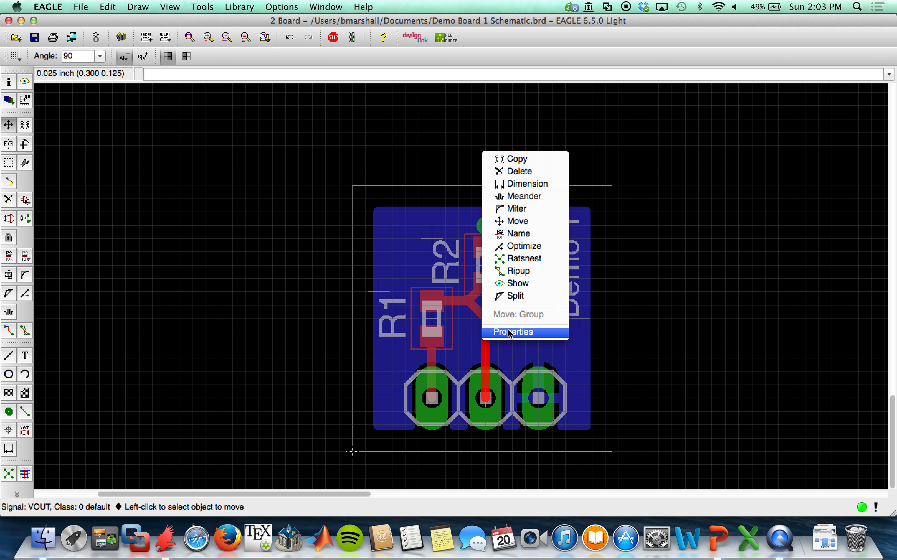
{"action": "left_click", "coordinate": [513, 331]}
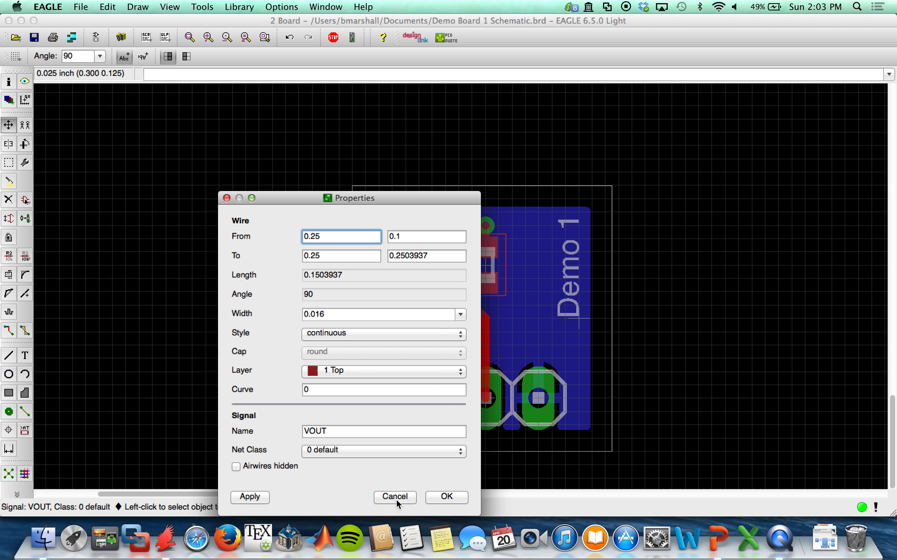